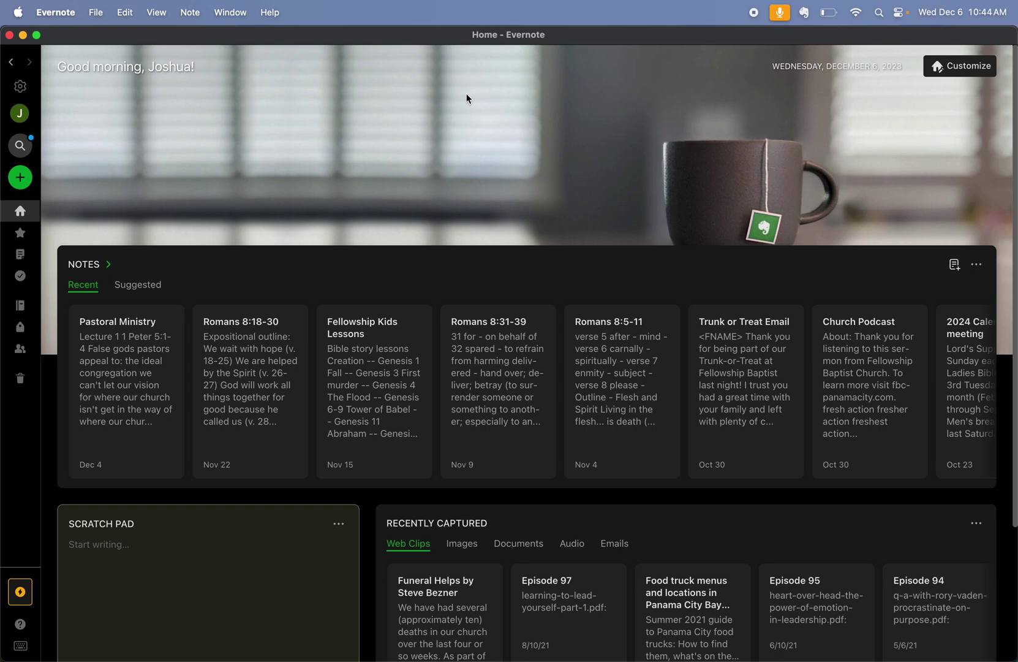
Show all notes, select all and then clear the selection, and open the Notebooks list
{"action": "left_click", "coordinate": [21, 254]}
{"action": "key", "text": "super+a"}
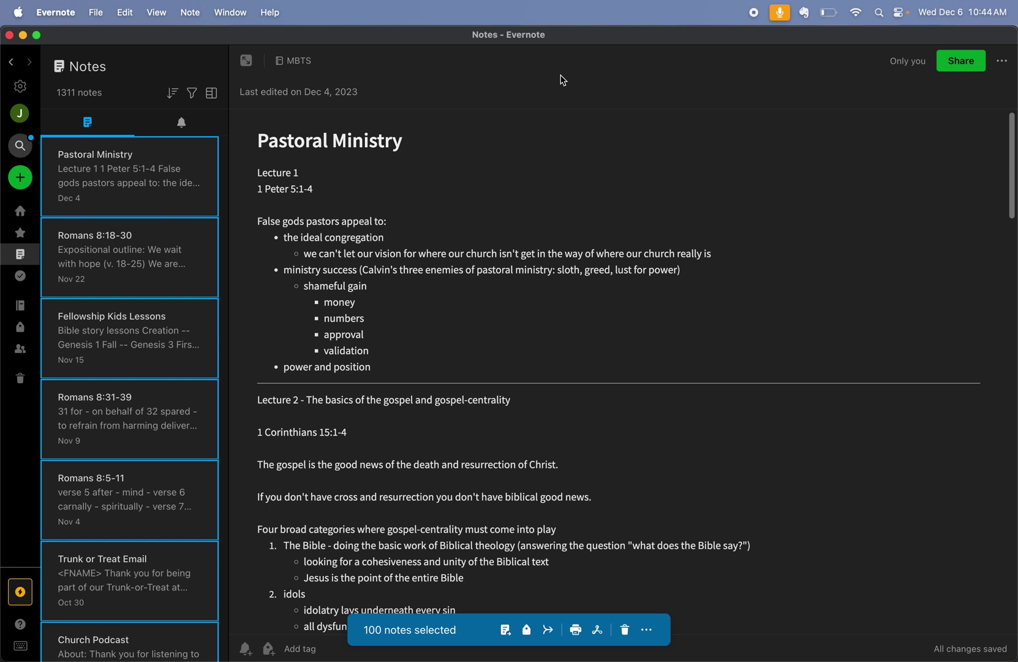
{"action": "left_click", "coordinate": [158, 185]}
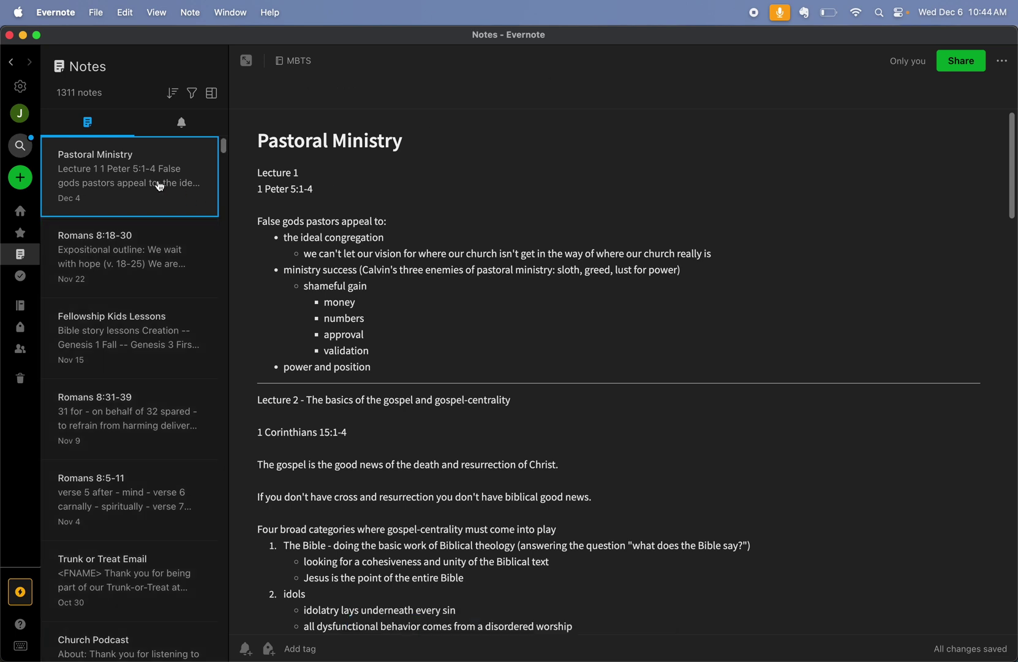
{"action": "left_click", "coordinate": [27, 305]}
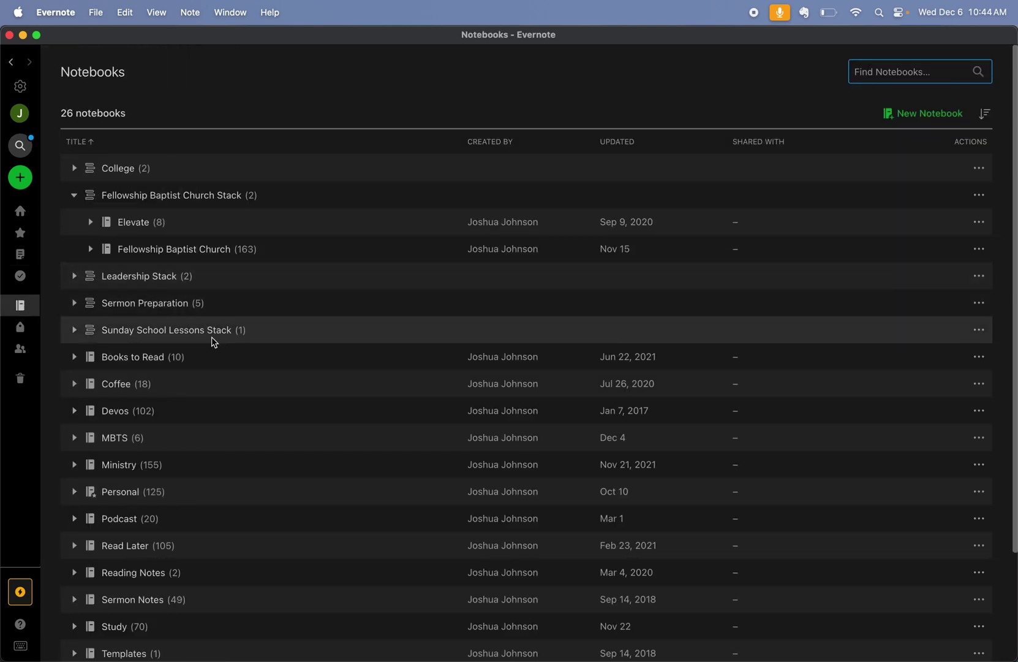
{"action": "scroll", "coordinate": [212, 342], "scroll_direction": "down", "scroll_amount": 3}
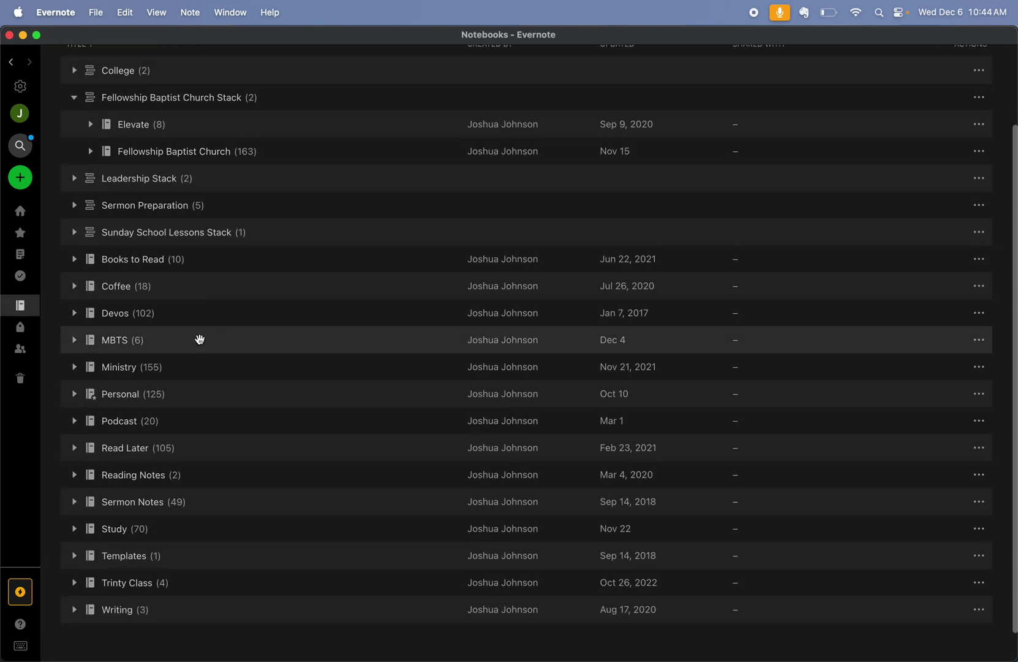
Export the 125-note Personal notebook in ENEX format as Personal.enex on the Desktop
{"action": "right_click", "coordinate": [133, 398]}
{"action": "left_click", "coordinate": [197, 510]}
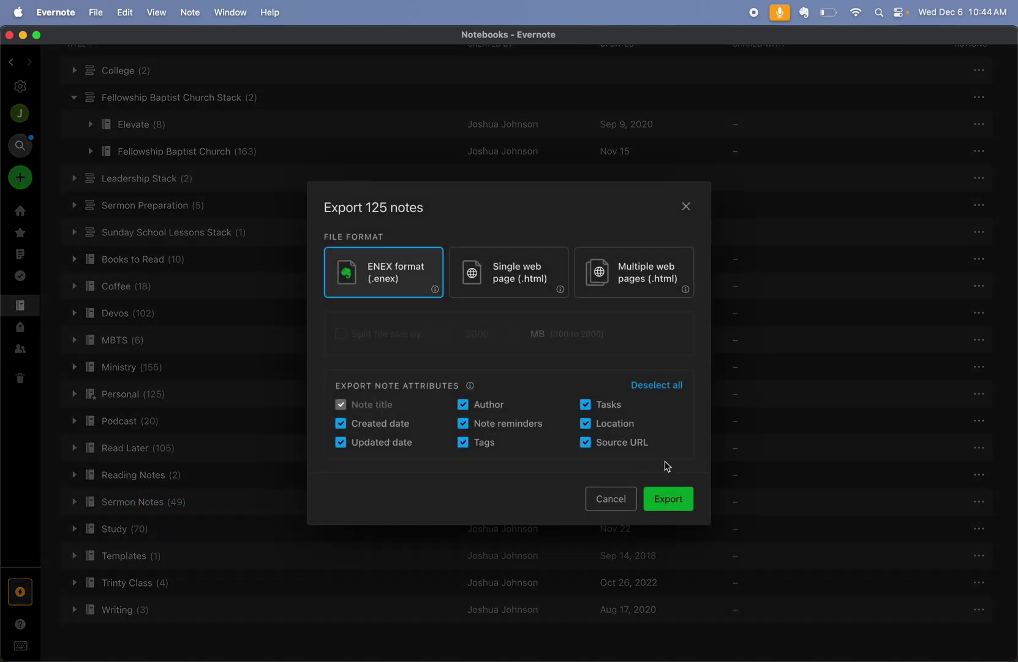
{"action": "left_click", "coordinate": [668, 494]}
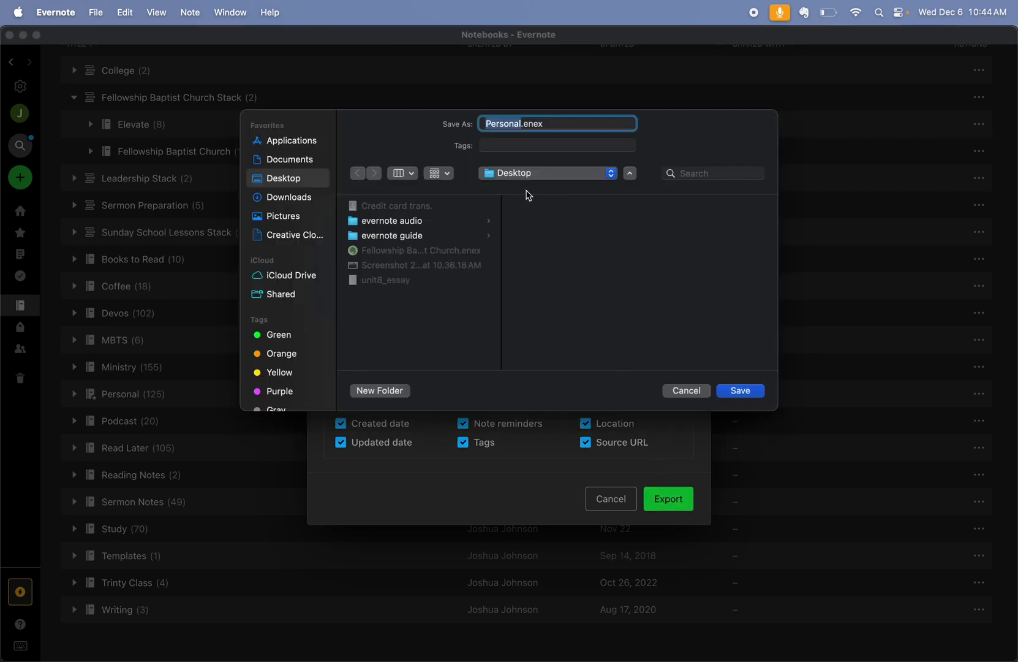
{"action": "left_click", "coordinate": [745, 393]}
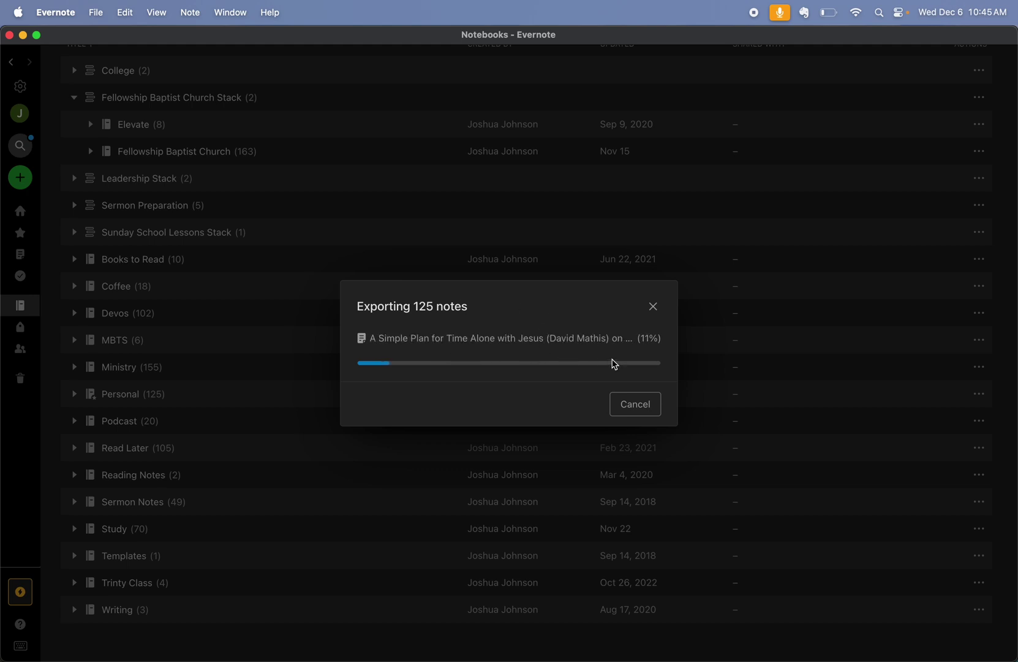
{"action": "mouse_move", "coordinate": [509, 657]}
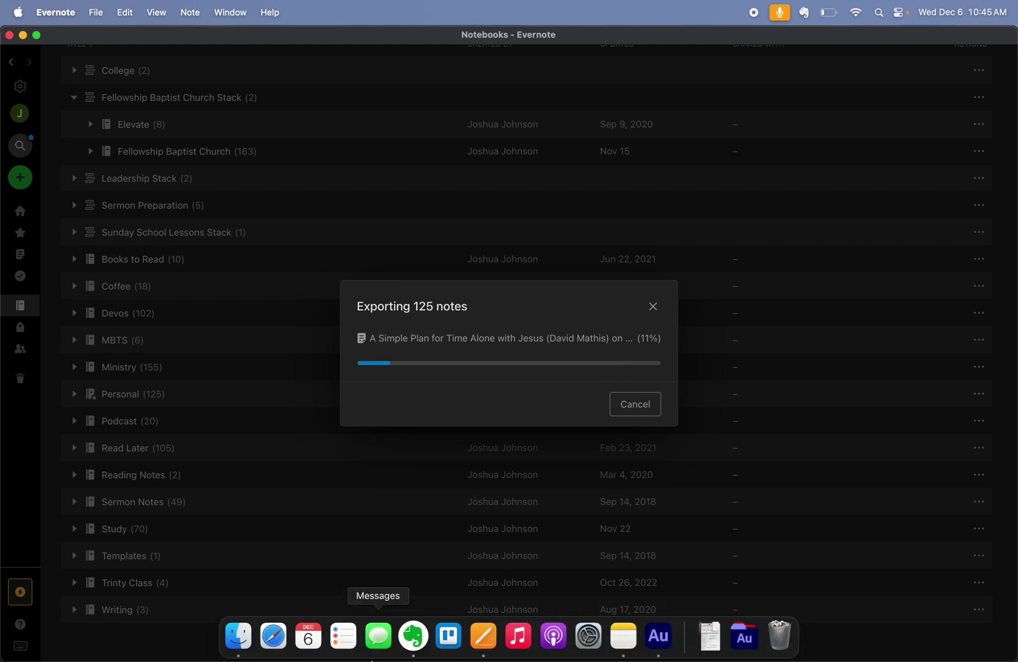
{"action": "left_click", "coordinate": [623, 636]}
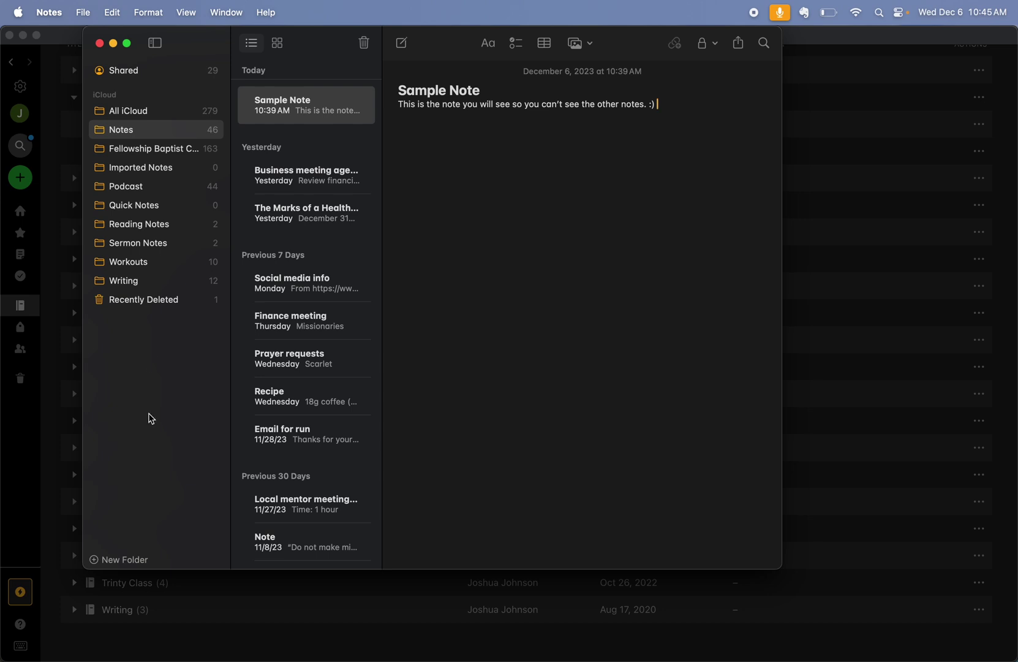
Add an empty iCloud folder named Personal in Apple Notes, then check Evernote's export progress
{"action": "left_click", "coordinate": [120, 560]}
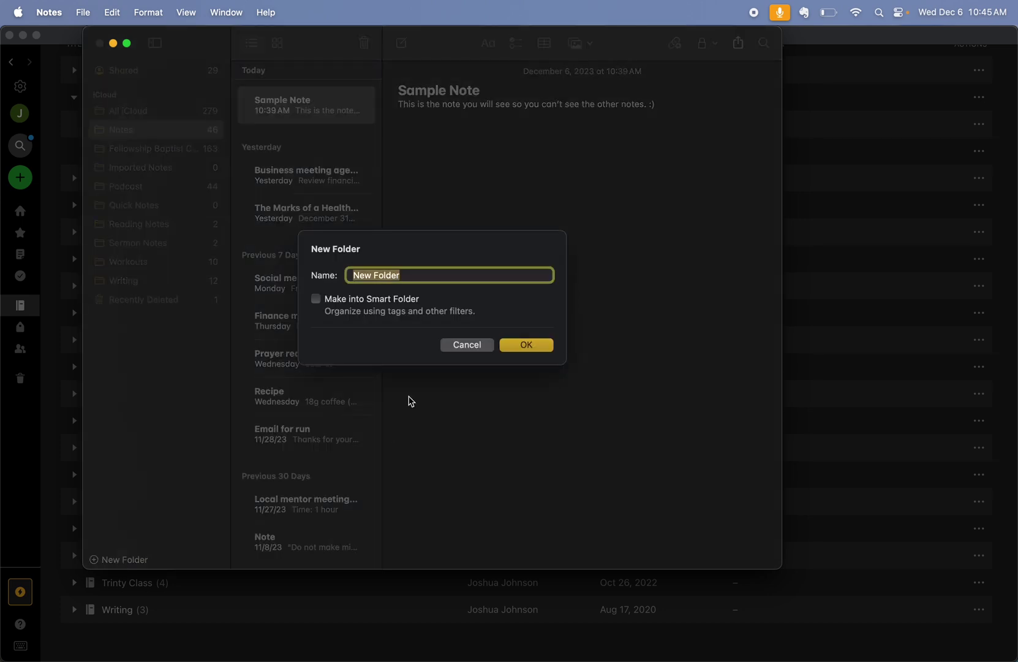
{"action": "type", "text": "Personal"}
{"action": "key", "text": "Return"}
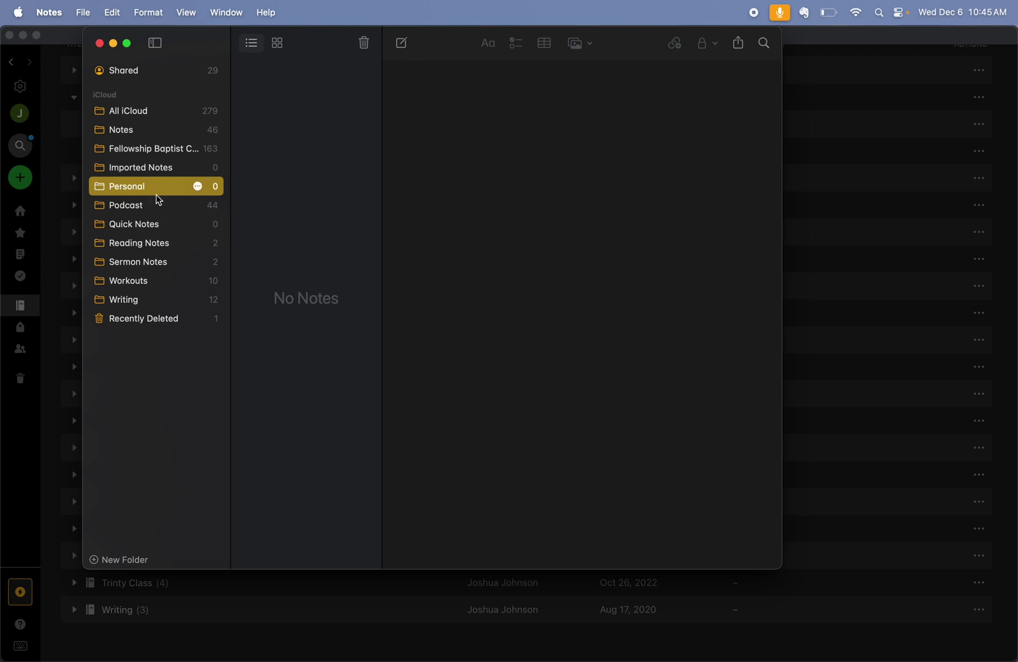
{"action": "left_click", "coordinate": [849, 271]}
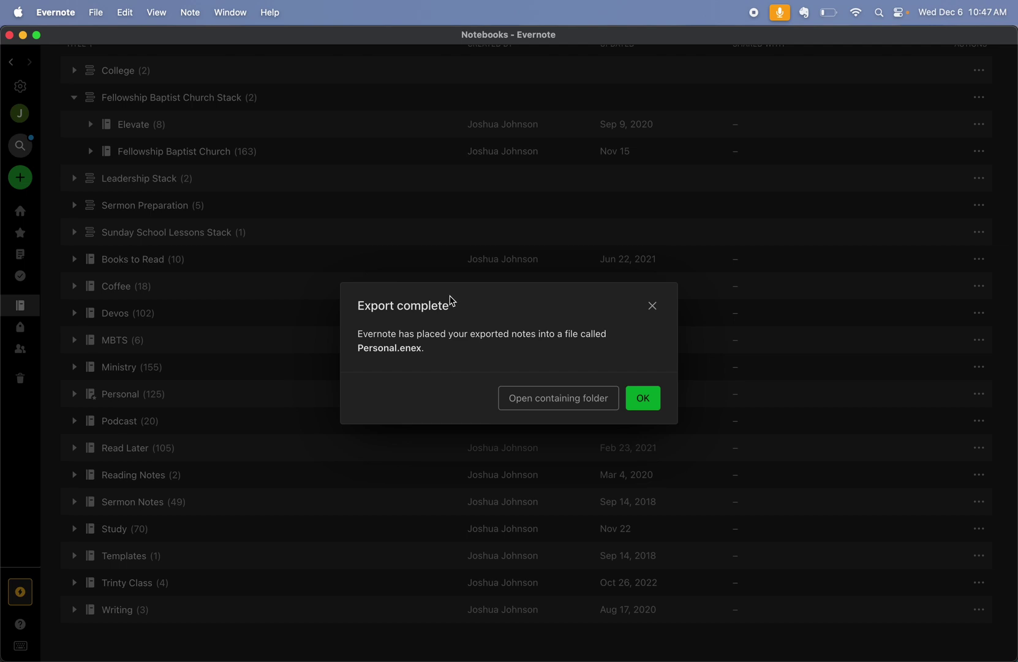
Dismiss Evernote's export notice and import Personal.enex through Apple Notes' File > Import to Notes
{"action": "left_click", "coordinate": [643, 397]}
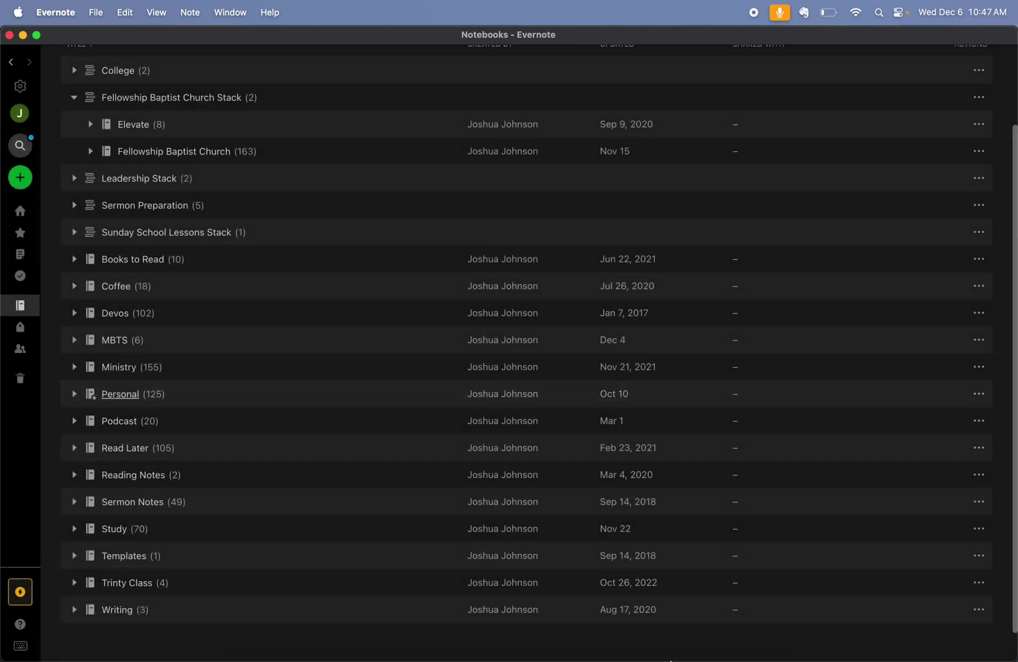
{"action": "left_click", "coordinate": [625, 640]}
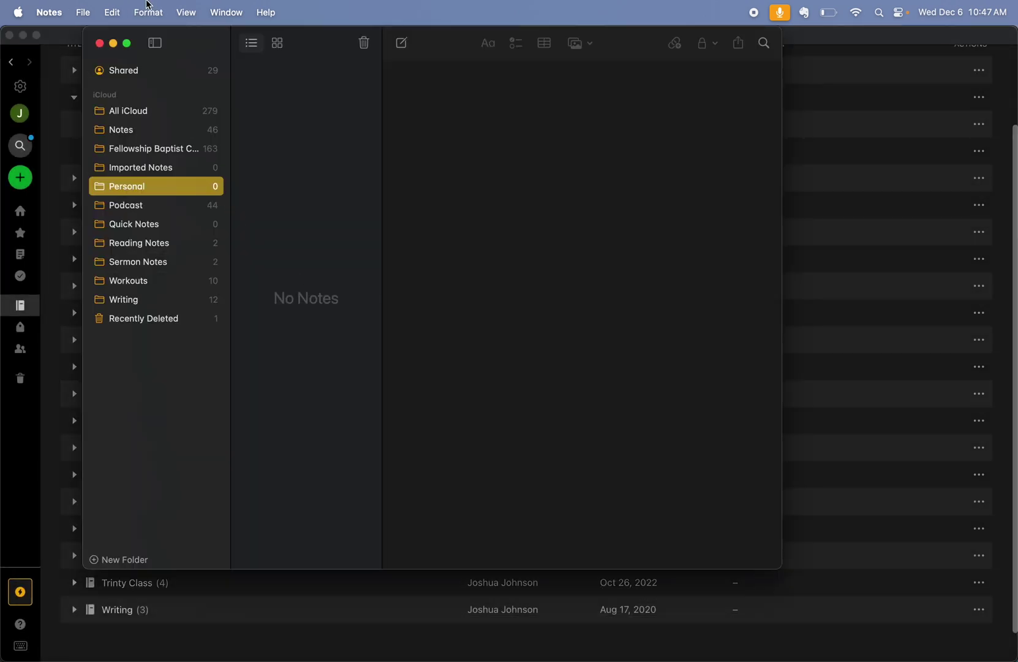
{"action": "left_click", "coordinate": [80, 13]}
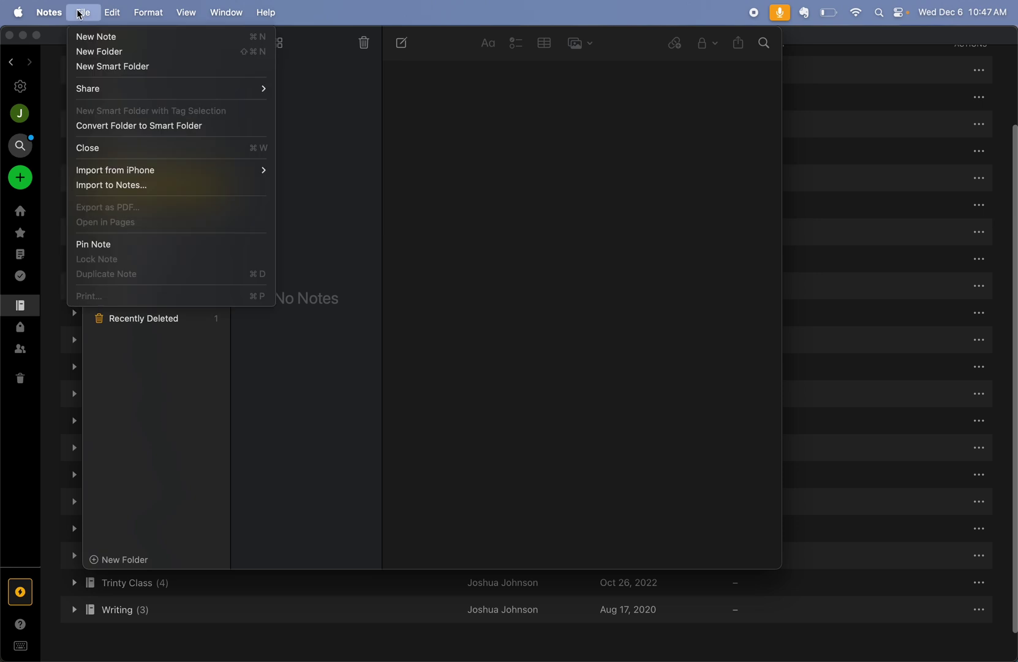
{"action": "left_click", "coordinate": [146, 190]}
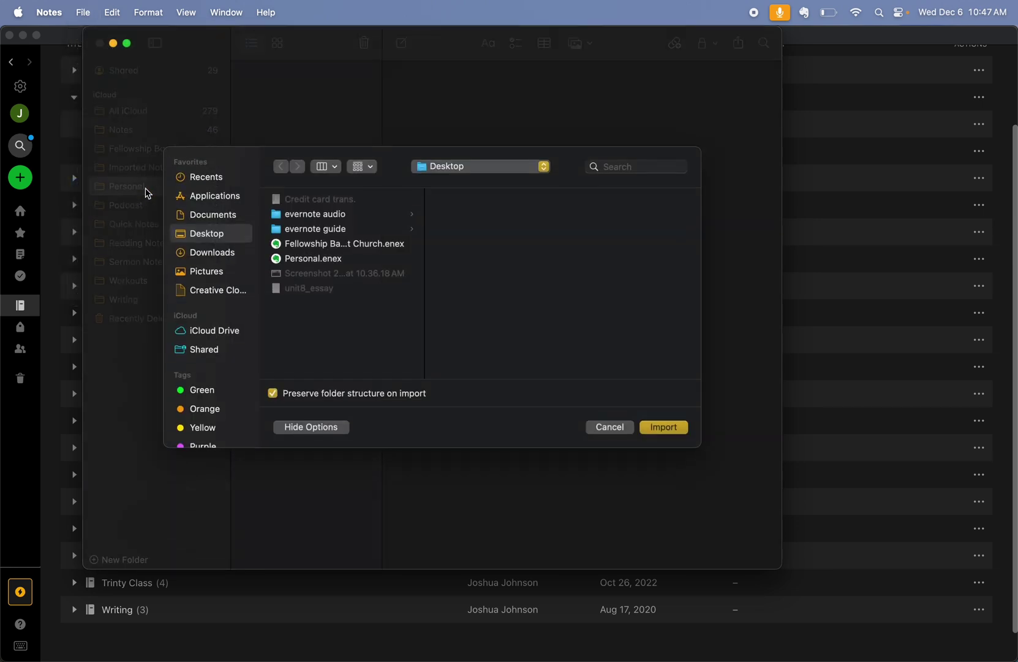
{"action": "left_click", "coordinate": [320, 264]}
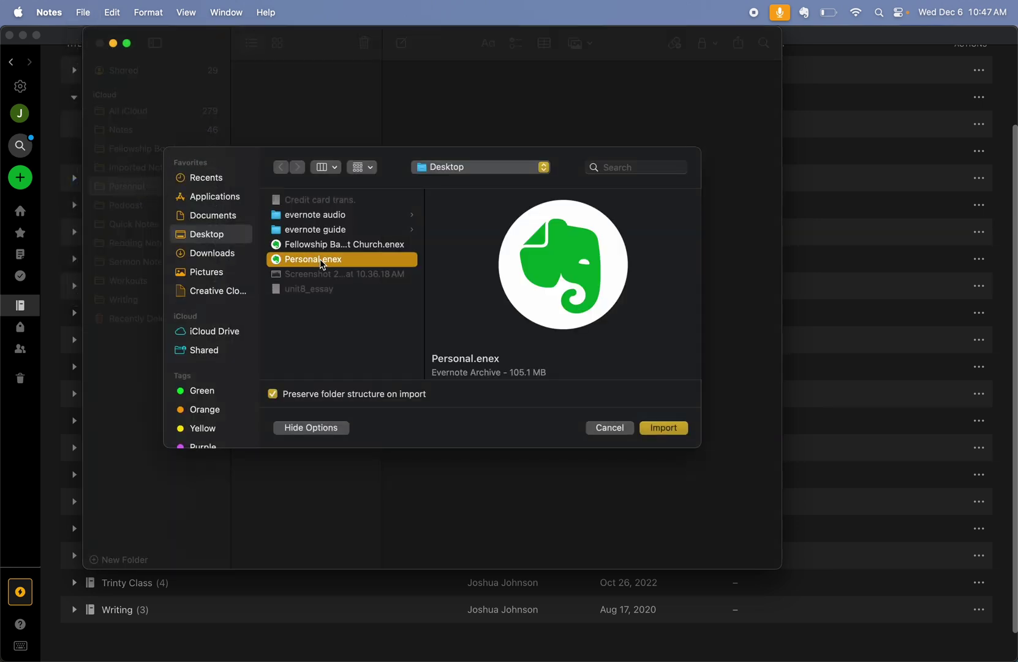
{"action": "left_click", "coordinate": [672, 431]}
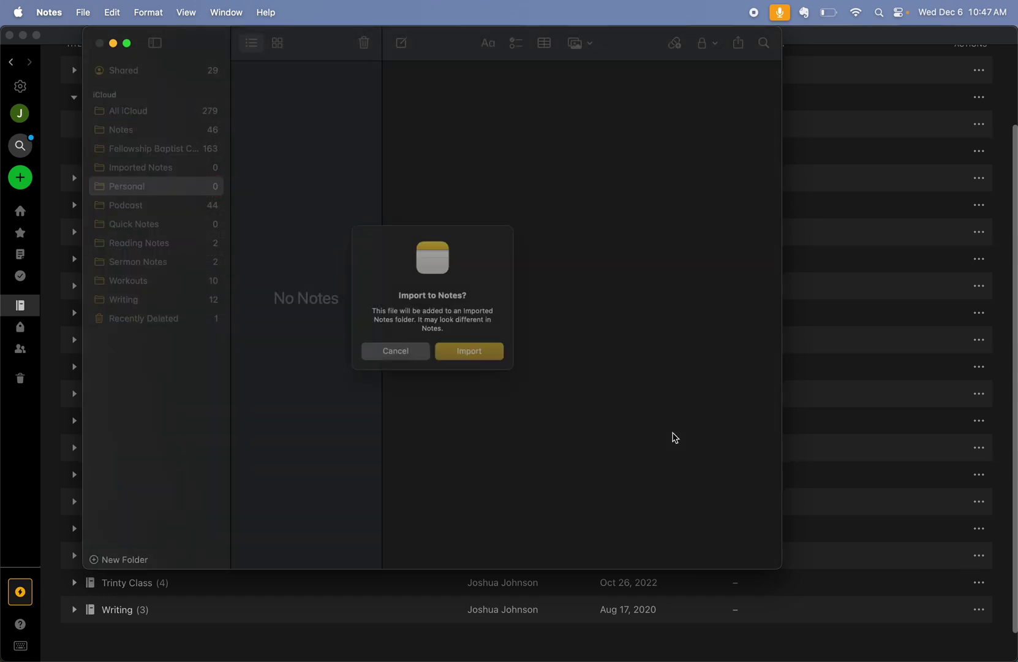
{"action": "left_click", "coordinate": [493, 357]}
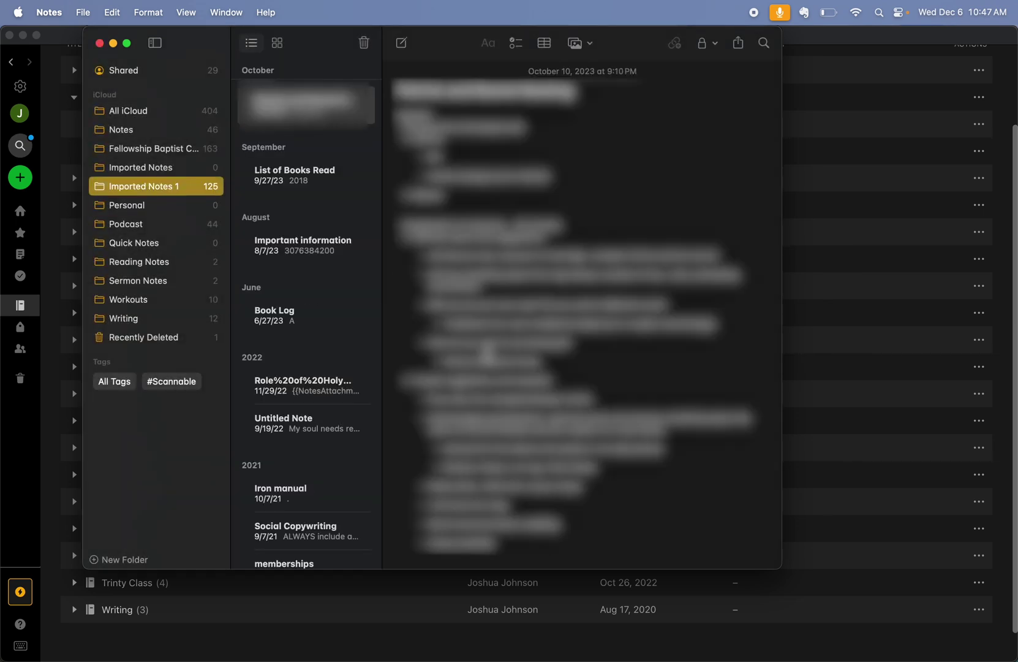
Select all 125 notes in Imported Notes 1 and drag them into the Personal folder
{"action": "left_click", "coordinate": [161, 168]}
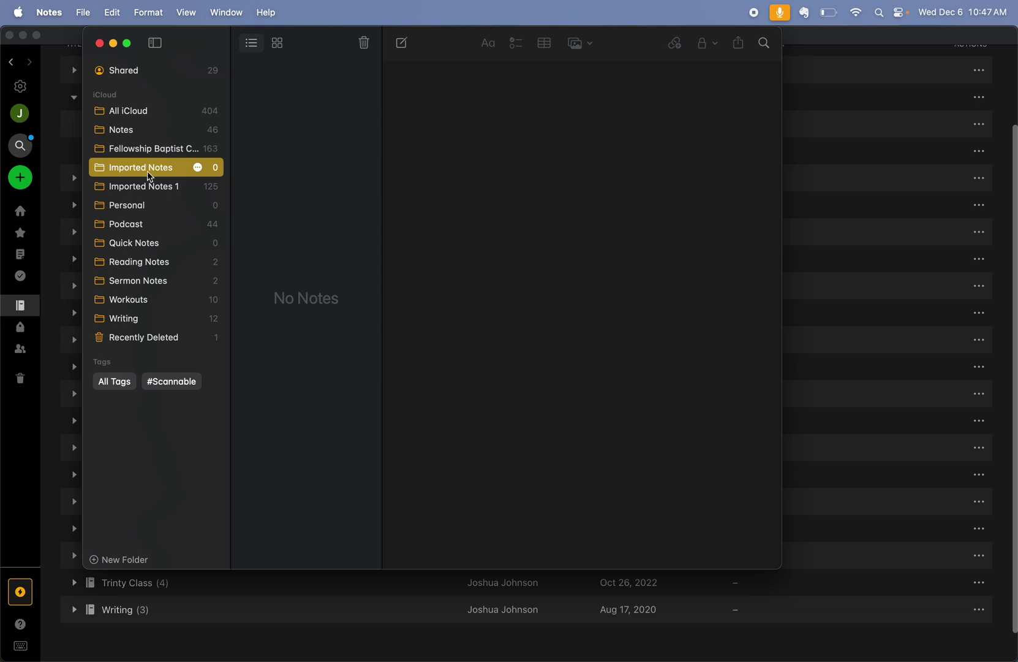
{"action": "left_click", "coordinate": [147, 187]}
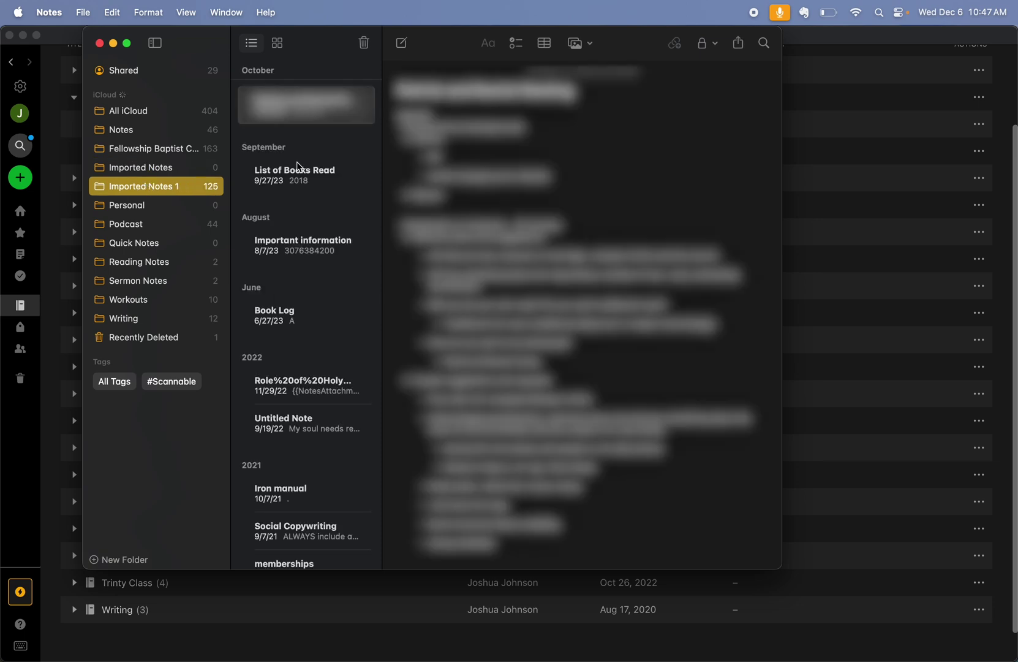
{"action": "key", "text": "Tab"}
{"action": "key", "text": "super+a"}
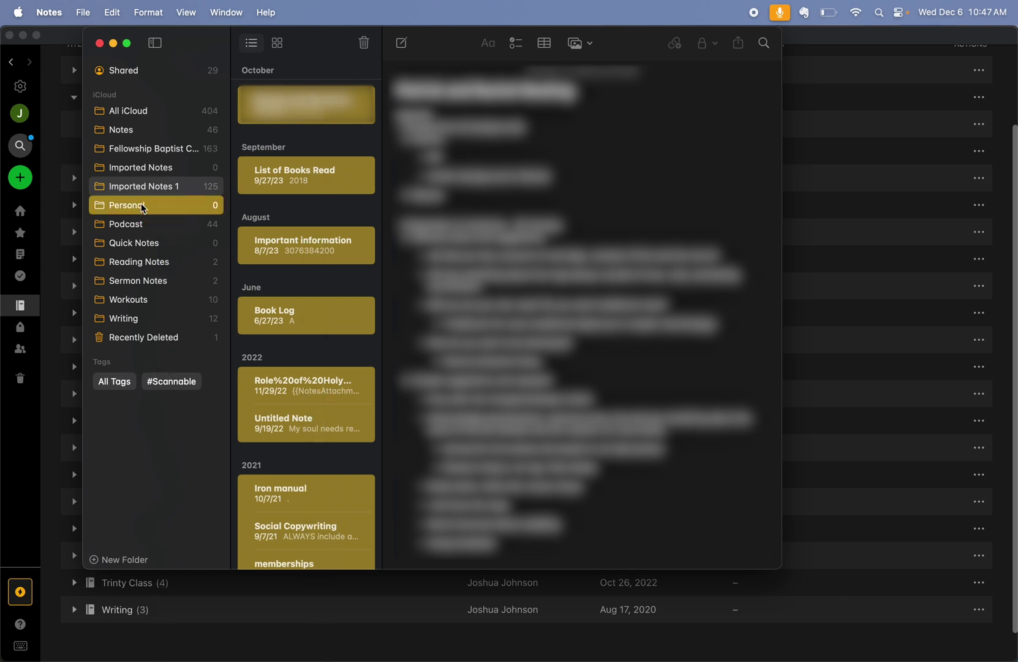
{"action": "left_click_drag", "start_coordinate": [319, 108], "coordinate": [142, 208]}
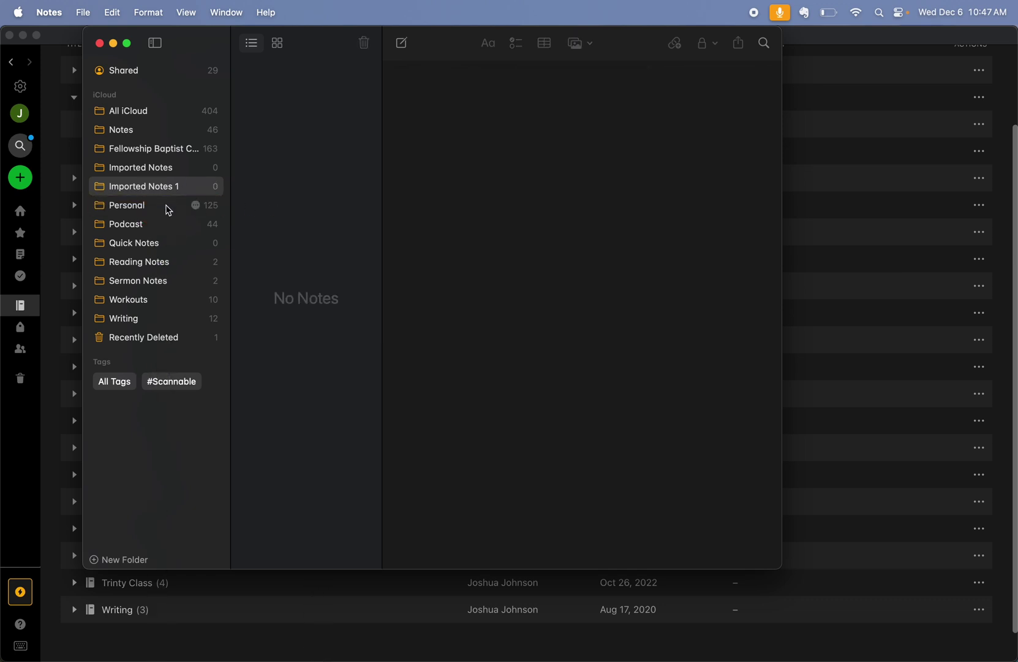
Delete the empty Imported Notes 1 and Imported Notes folders
{"action": "right_click", "coordinate": [167, 192]}
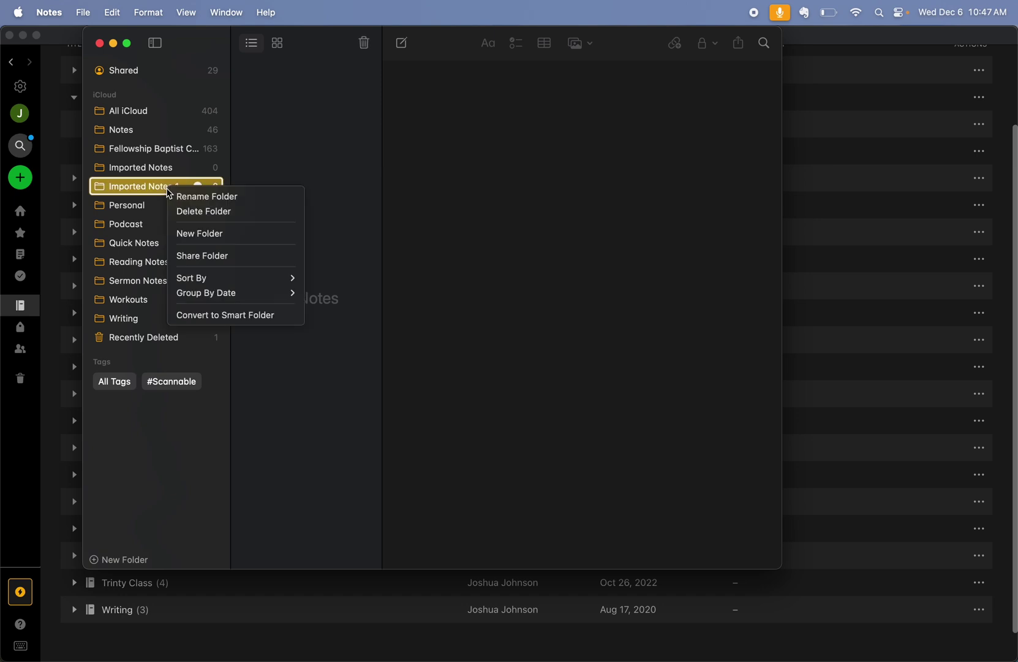
{"action": "left_click", "coordinate": [224, 219]}
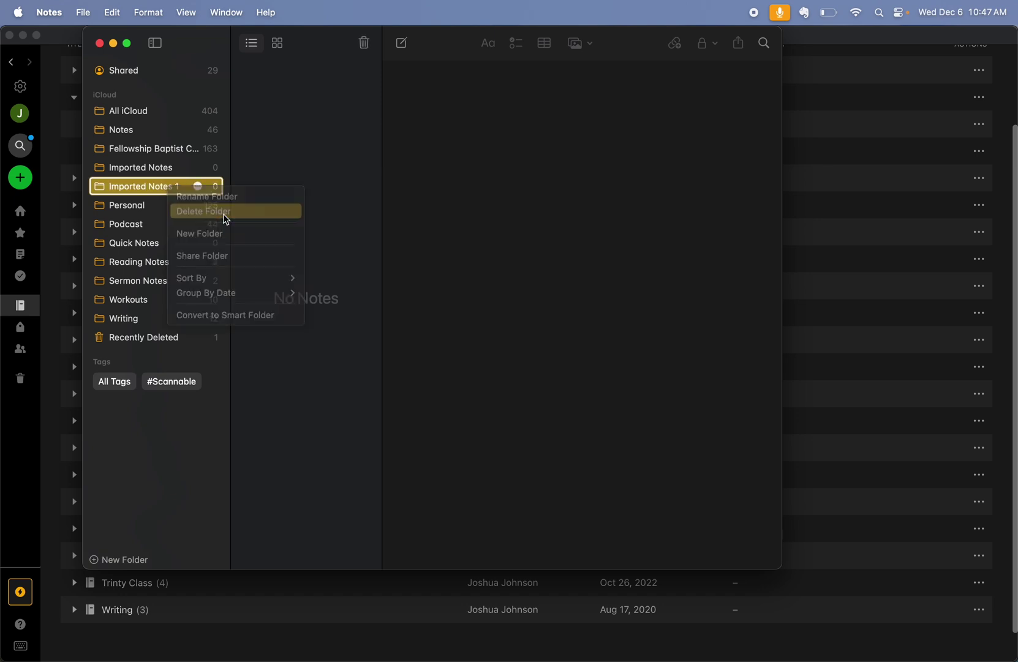
{"action": "right_click", "coordinate": [157, 167]}
{"action": "left_click", "coordinate": [174, 189]}
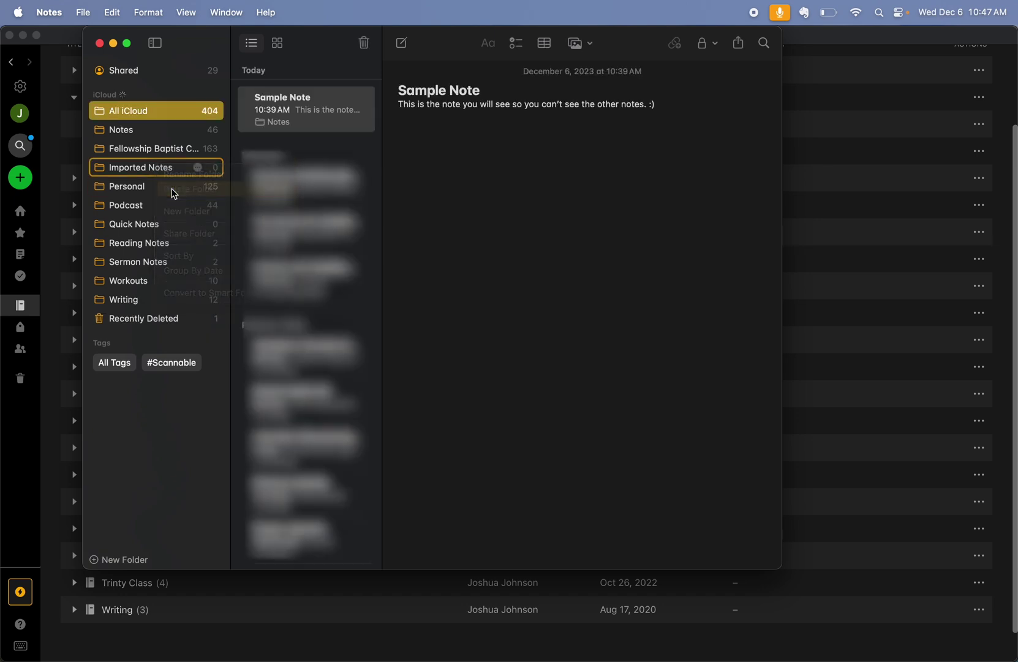